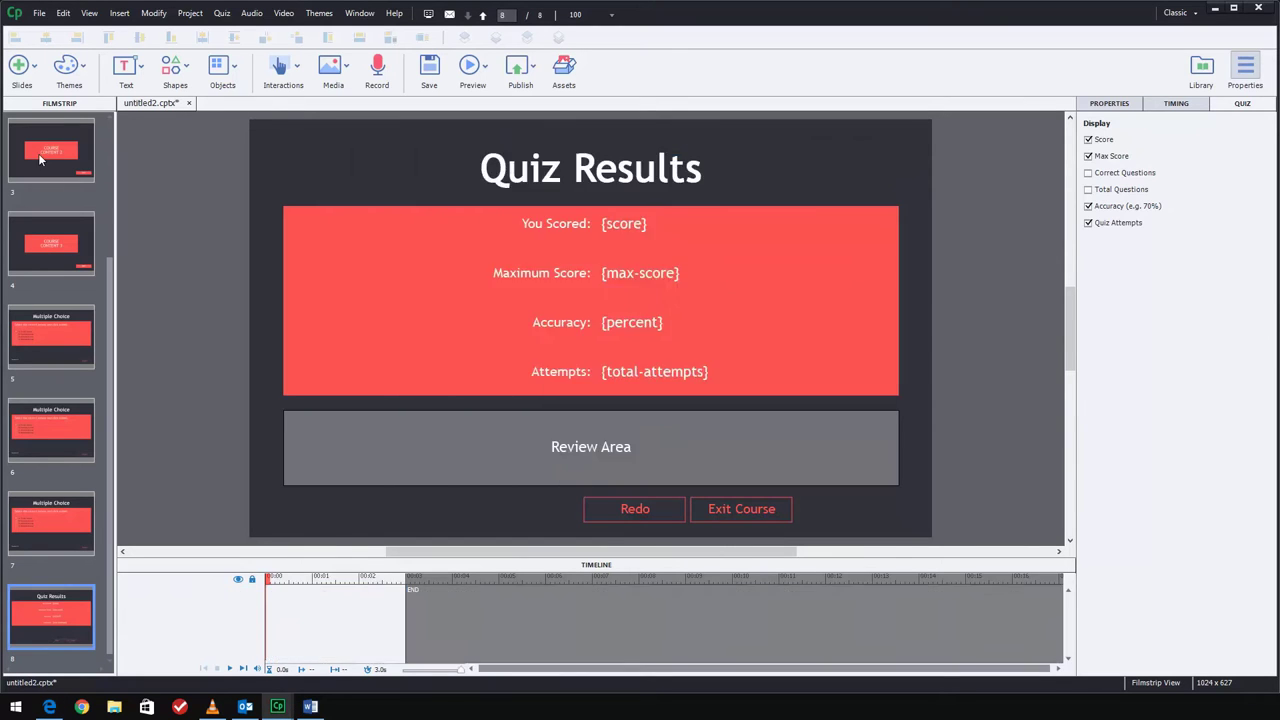
Show slide 1, 'Change the Retake Quiz Option to Retake Course', from the Filmstrip.
click(40, 155)
scroll(60, 300, up, 3)
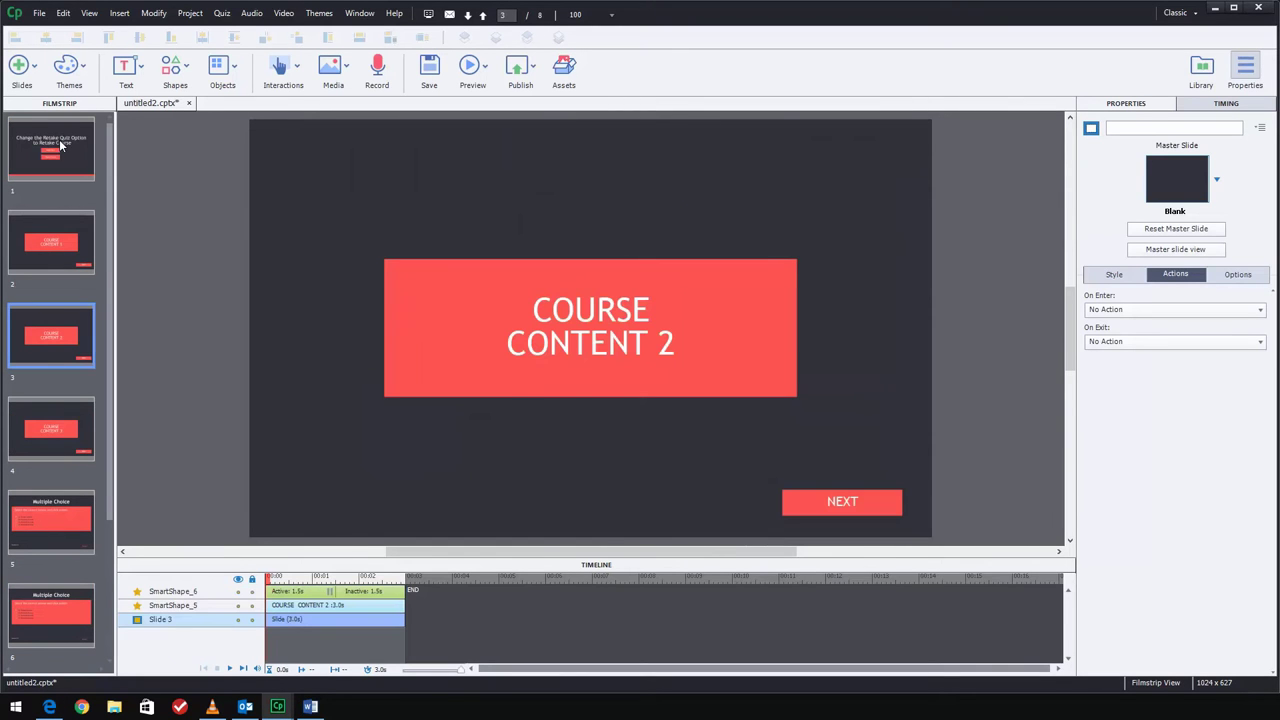
click(51, 150)
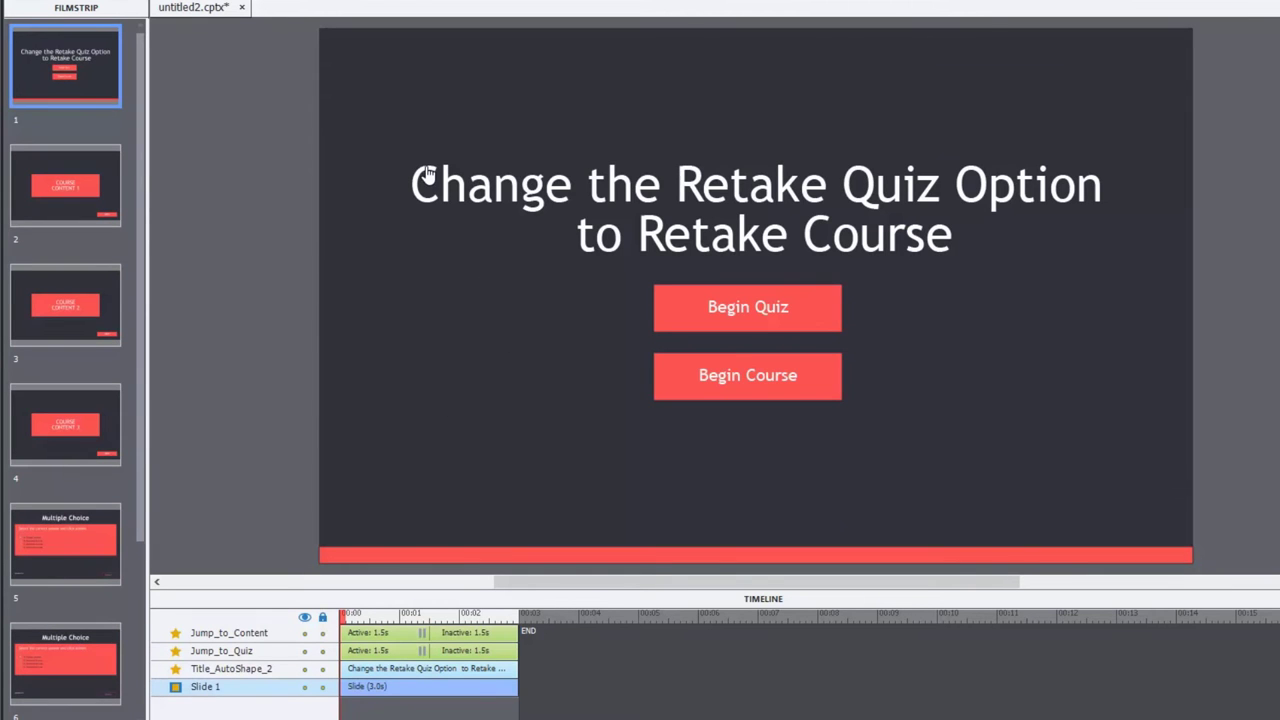
click(835, 317)
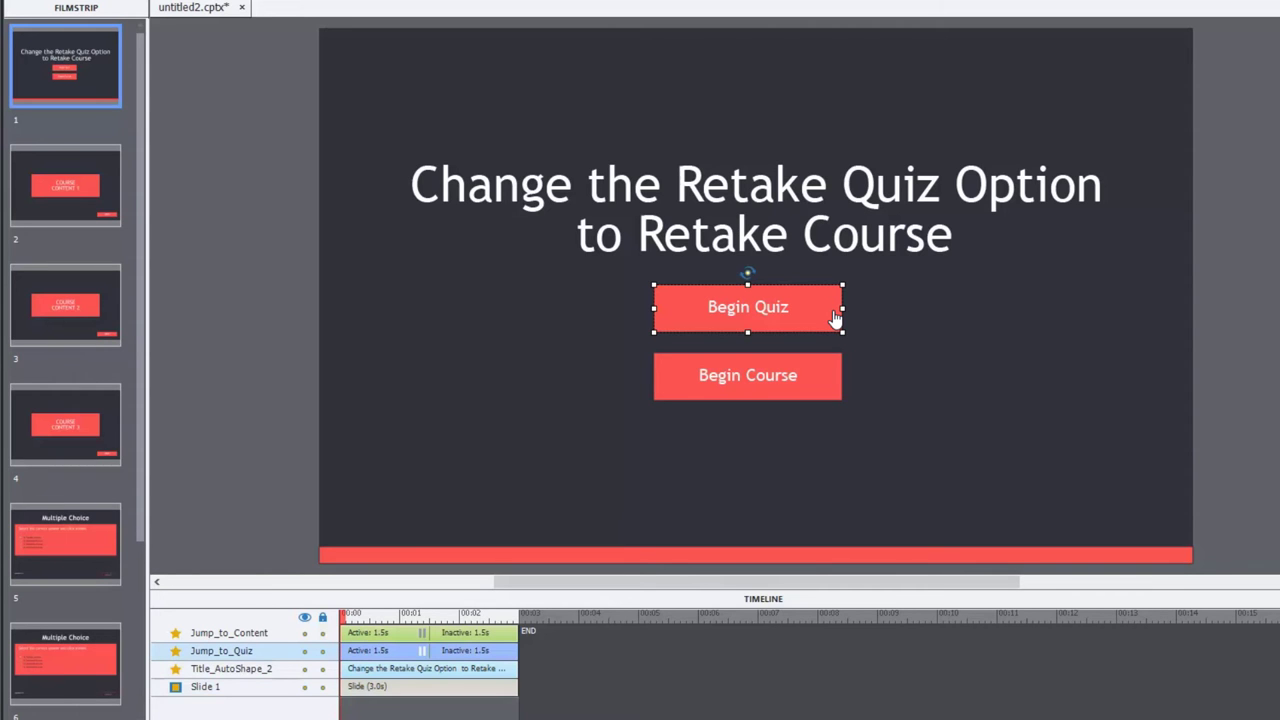
click(808, 393)
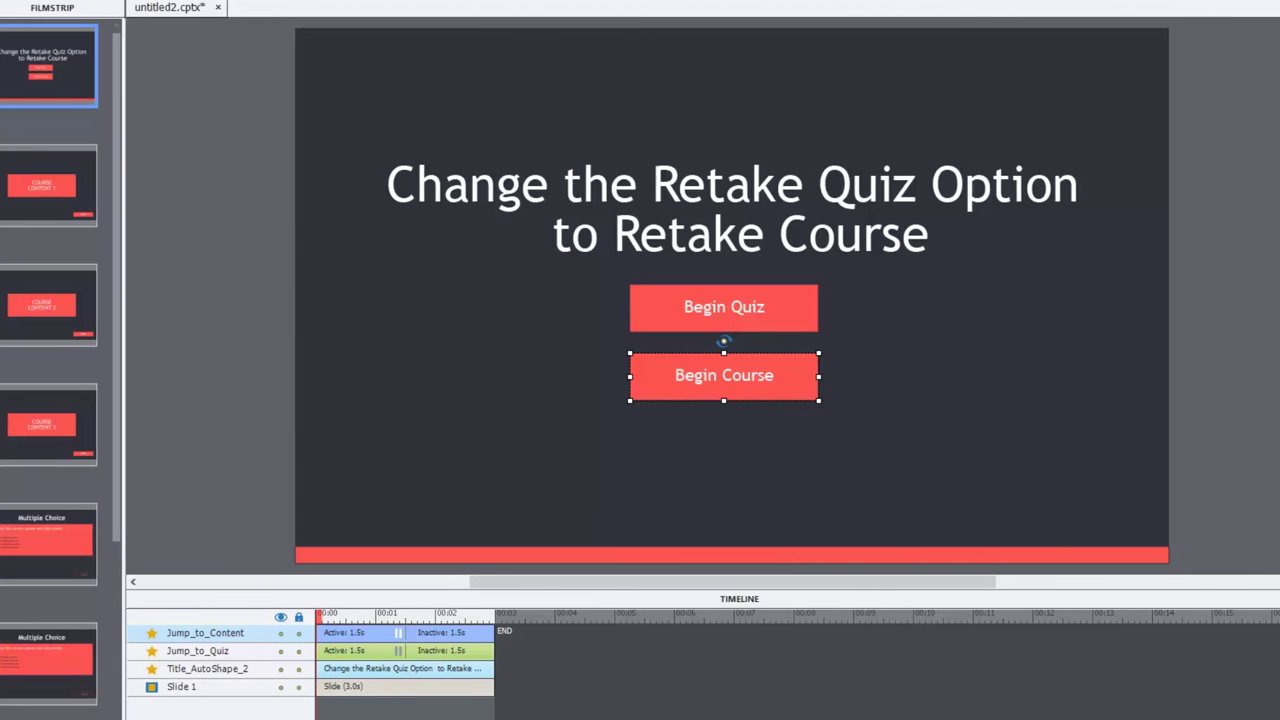
scroll(1272, 444, down, 1)
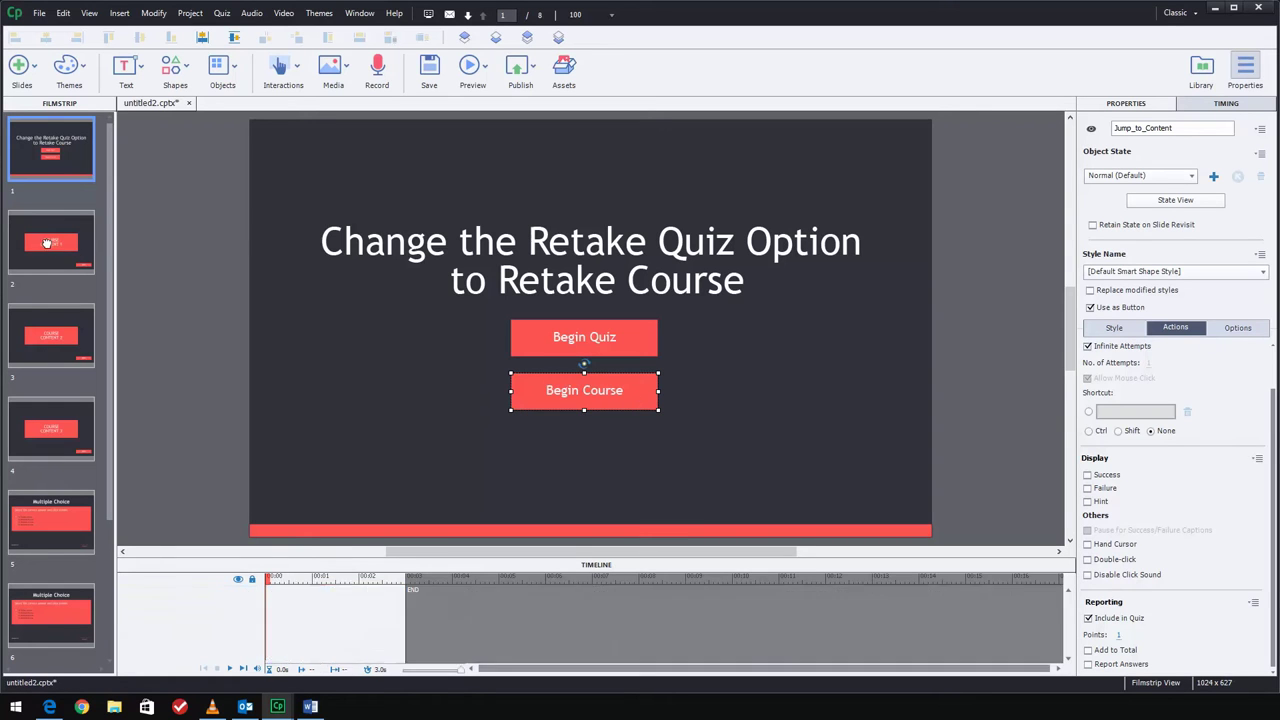
View the COURSE CONTENT 1, 2 and 3 slides in turn.
click(47, 244)
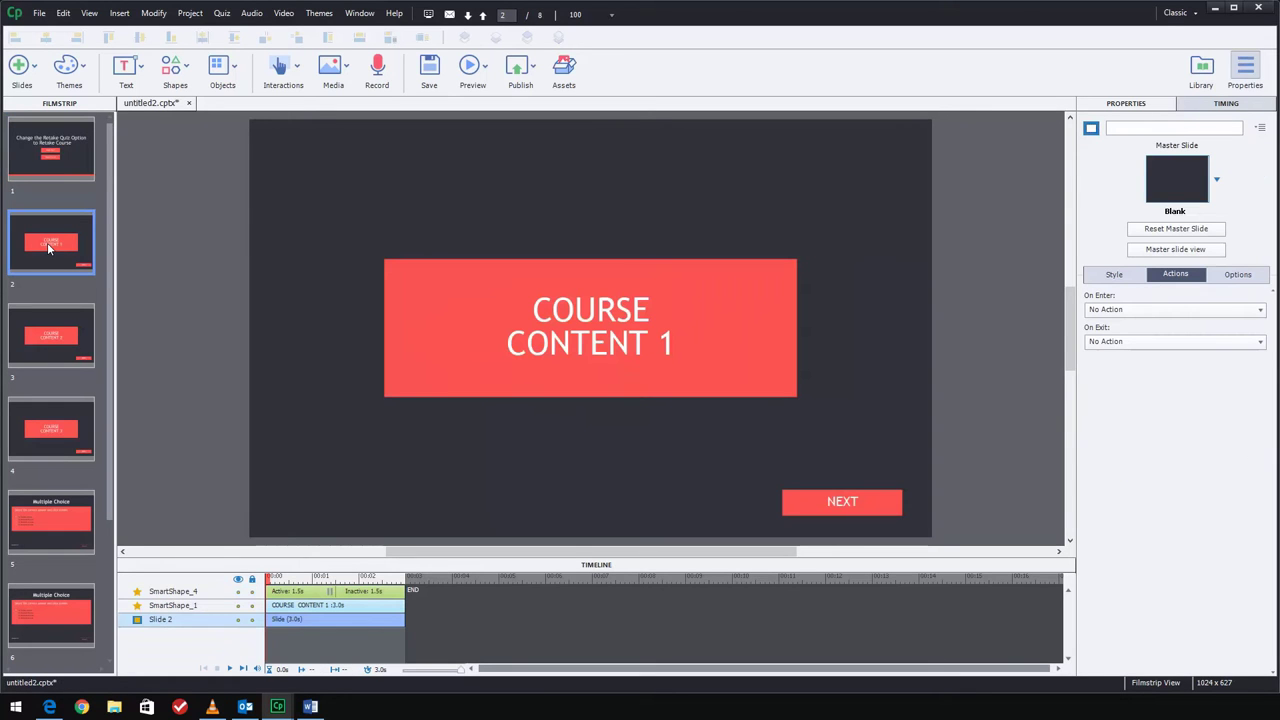
click(60, 350)
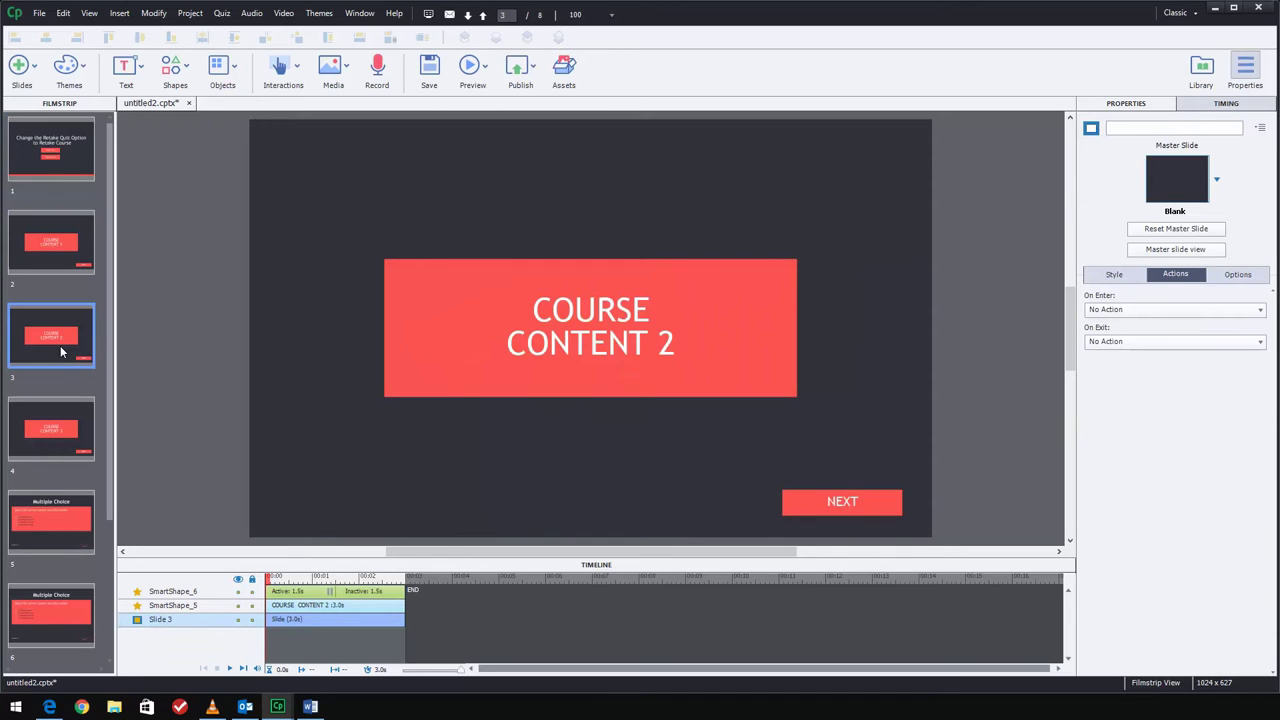
click(62, 422)
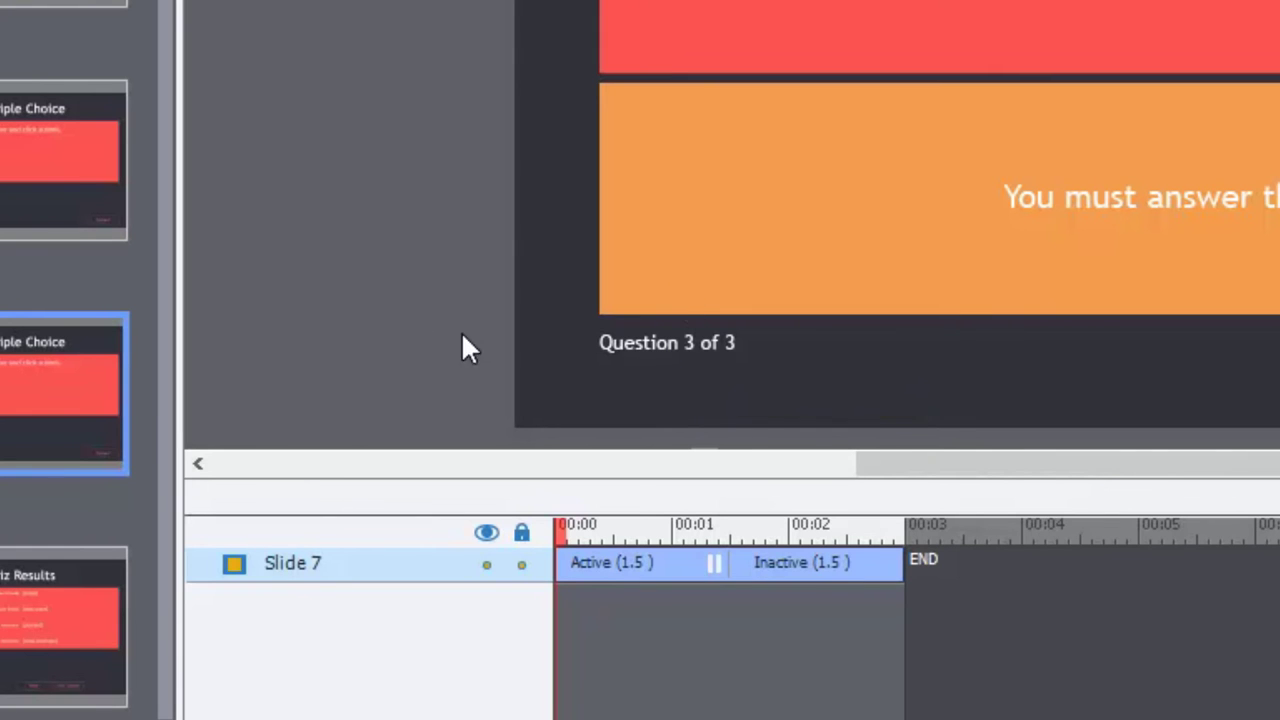
Inspect the Question 2 of 3 slide's progress caption, then show the Quiz Results slide.
click(77, 200)
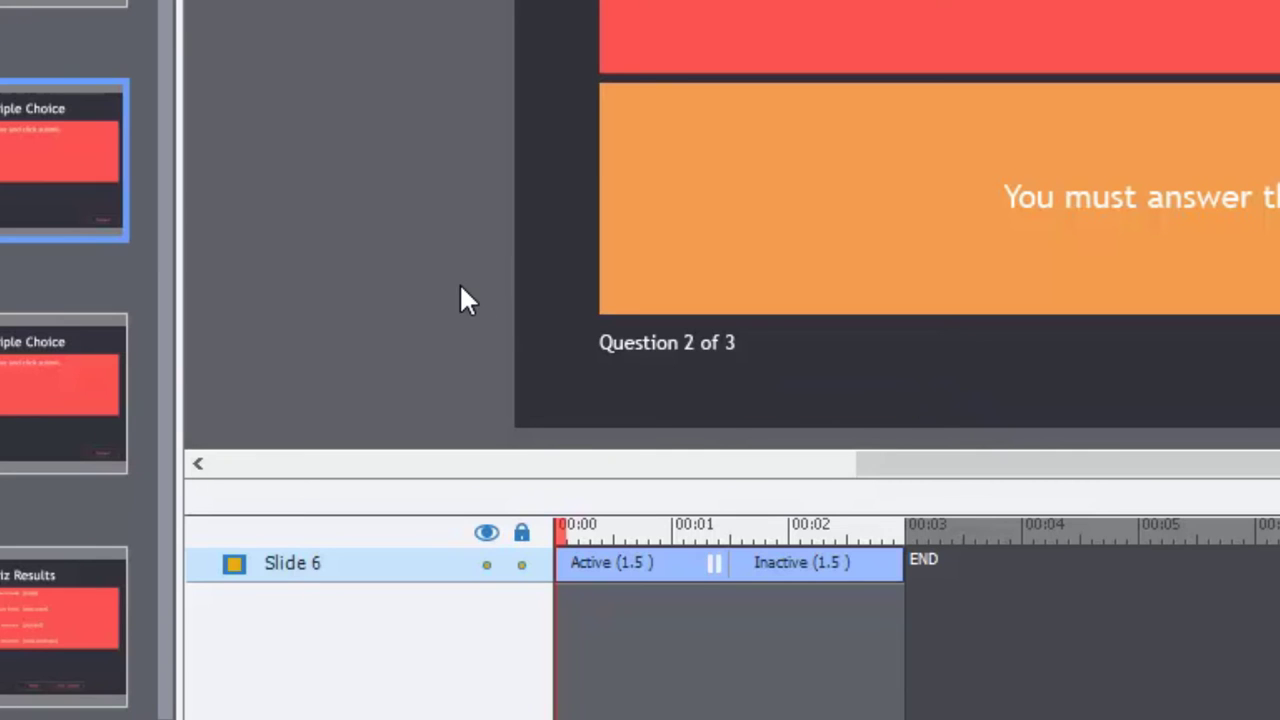
click(684, 360)
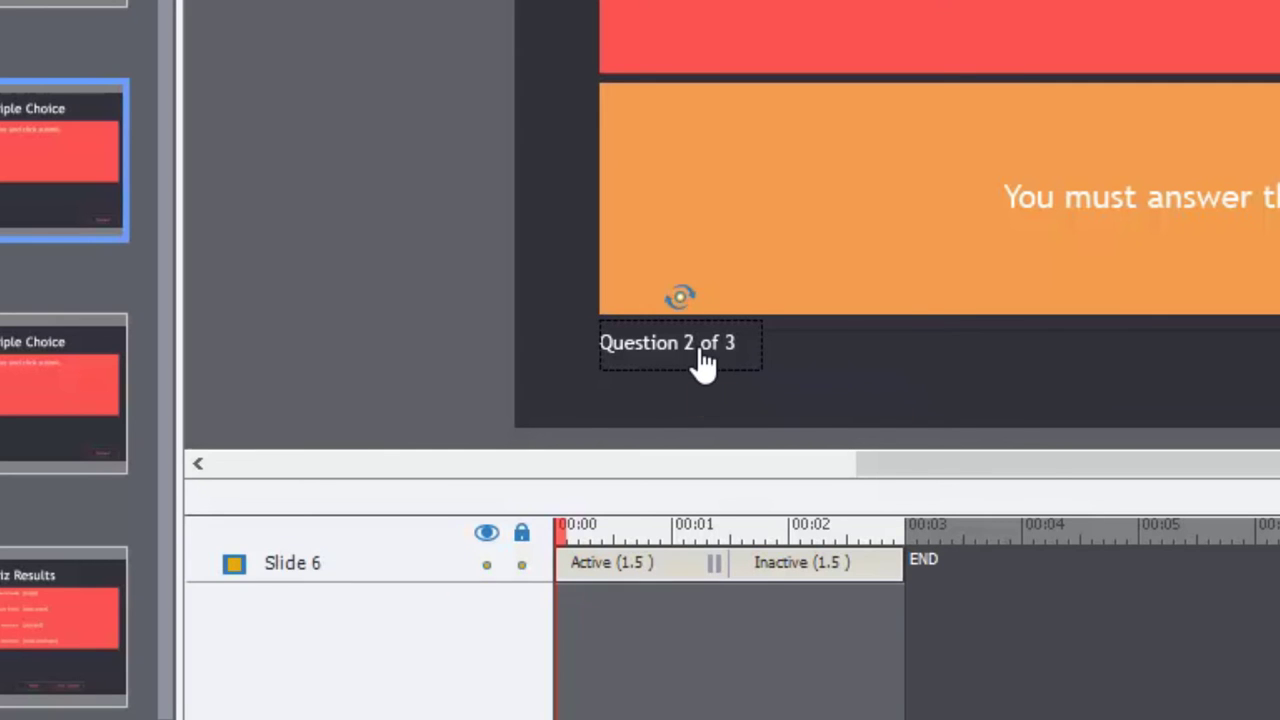
click(21, 606)
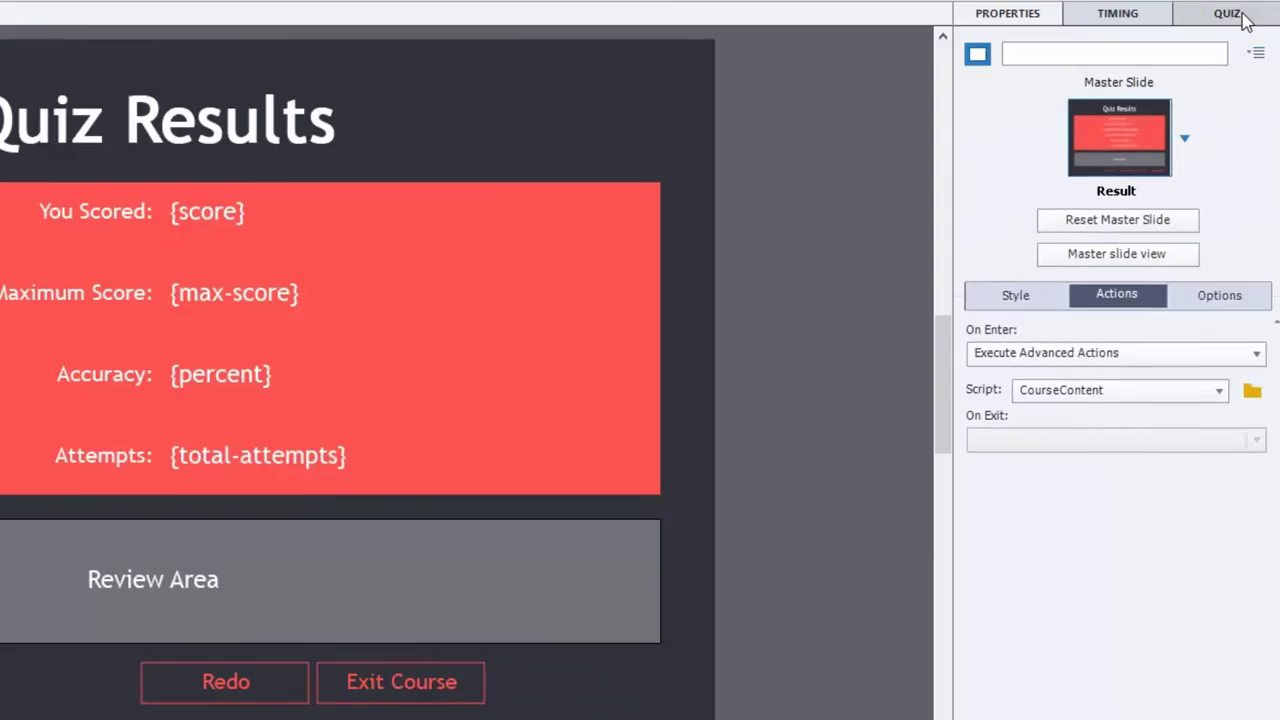
Review the results slide's quiz settings and its on-enter CourseContent advanced action.
click(1249, 14)
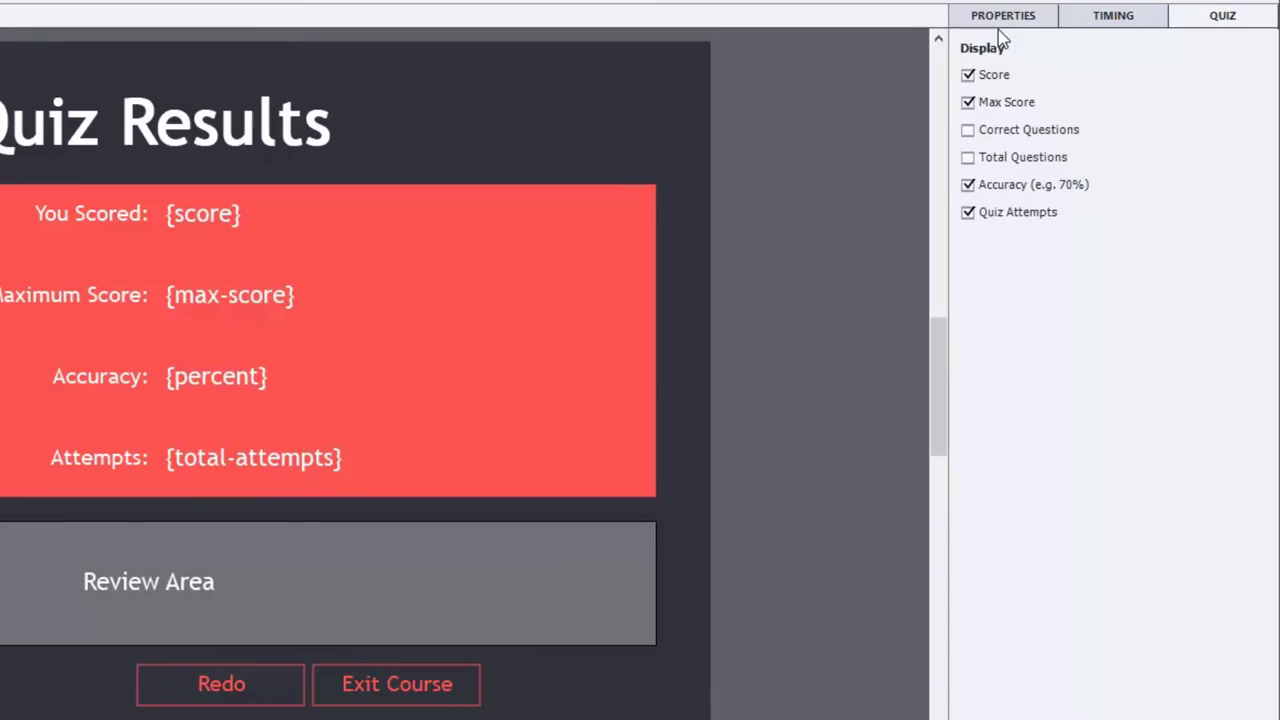
click(998, 20)
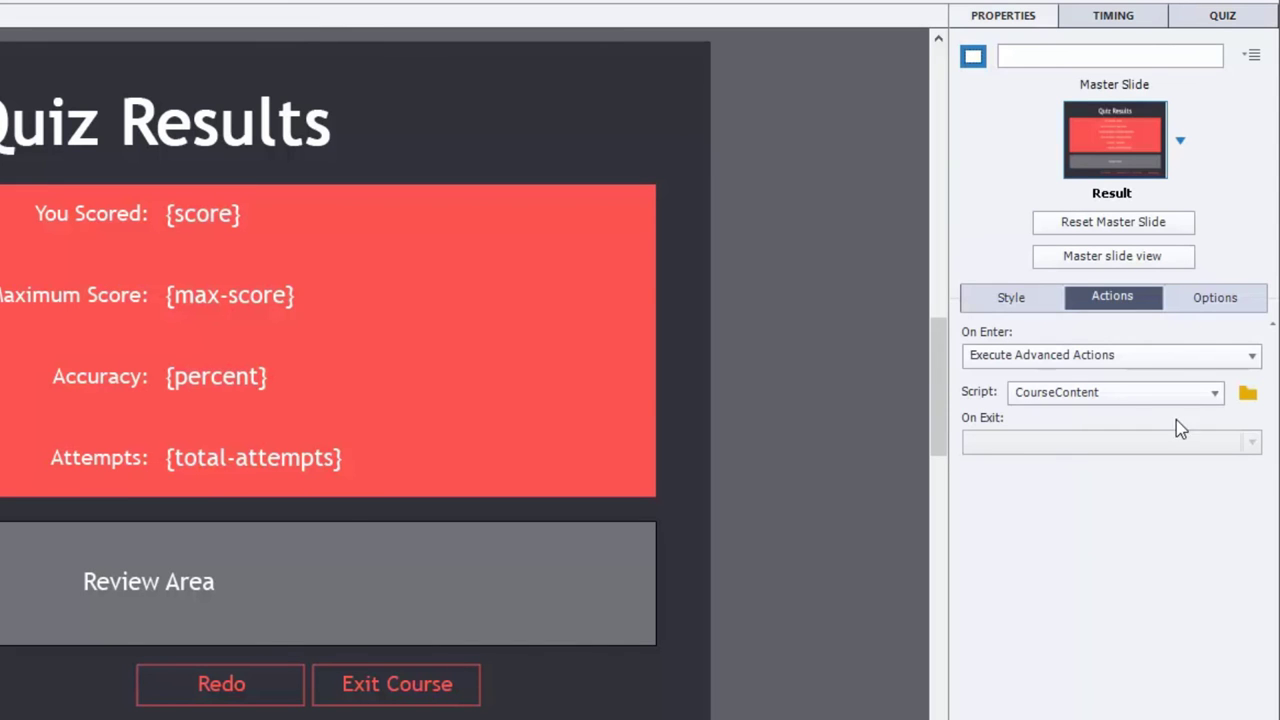
Open the CourseContent advanced action from the slide's Script field.
click(1248, 393)
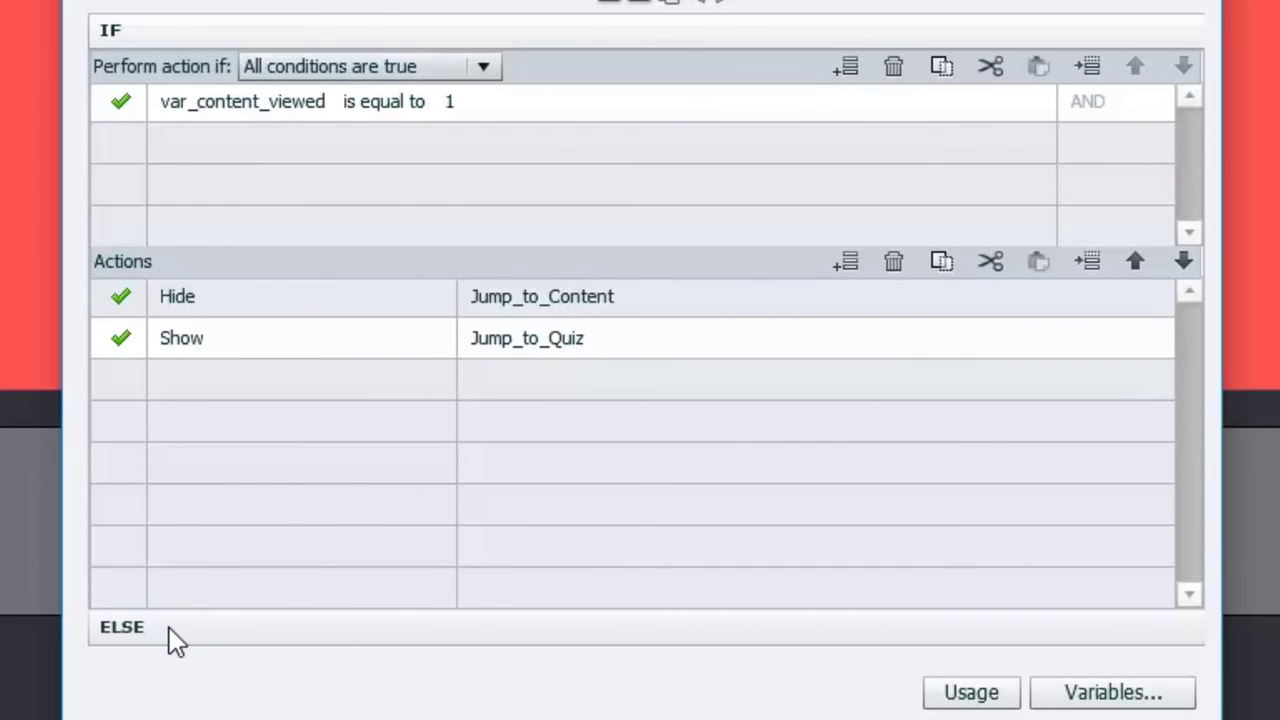
Confirm CourseContent's Else branch shows Jump_to_Content and hides Jump_to_Quiz.
click(241, 630)
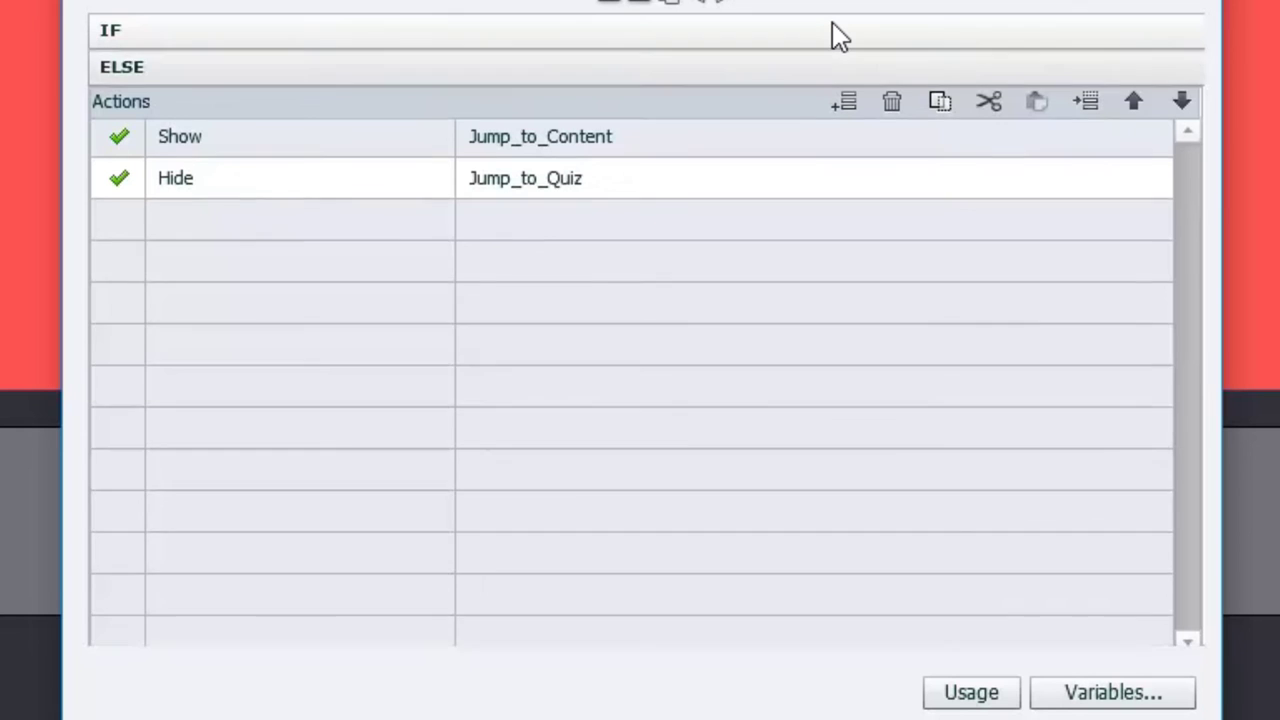
click(838, 35)
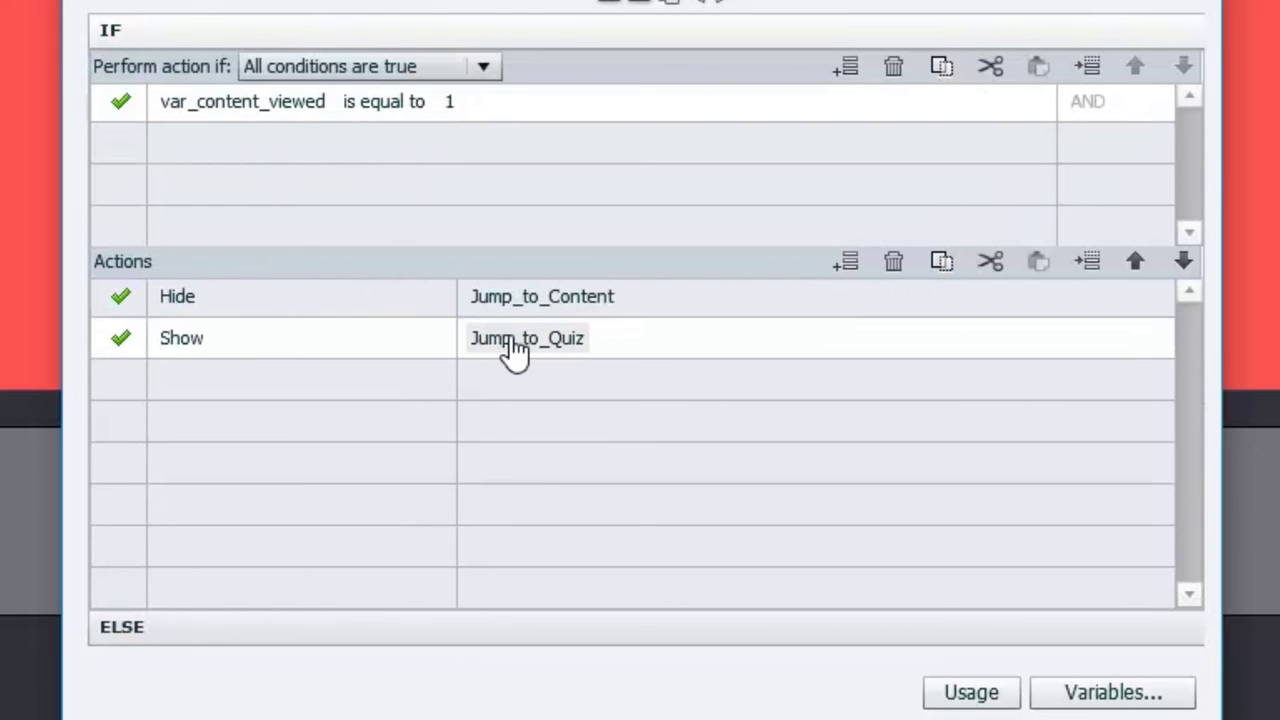
click(529, 622)
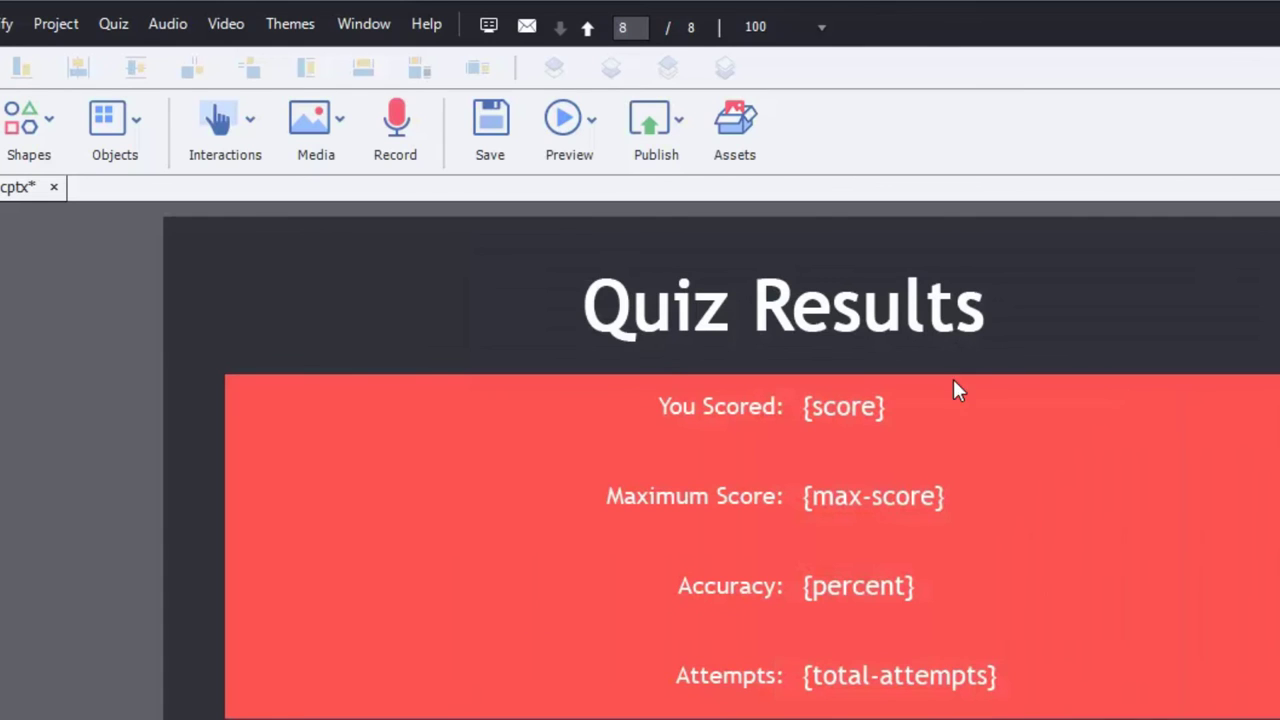
Preview the project as HTML5 in the browser with the window maximized.
click(592, 122)
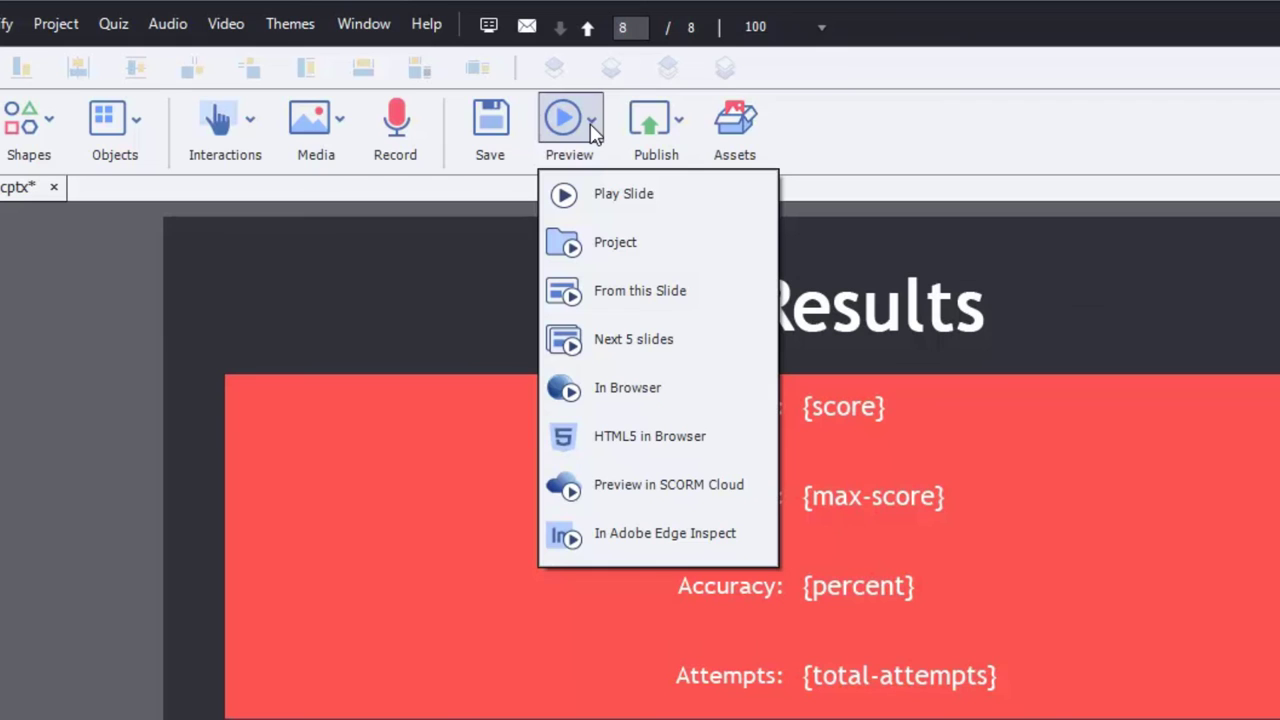
click(666, 438)
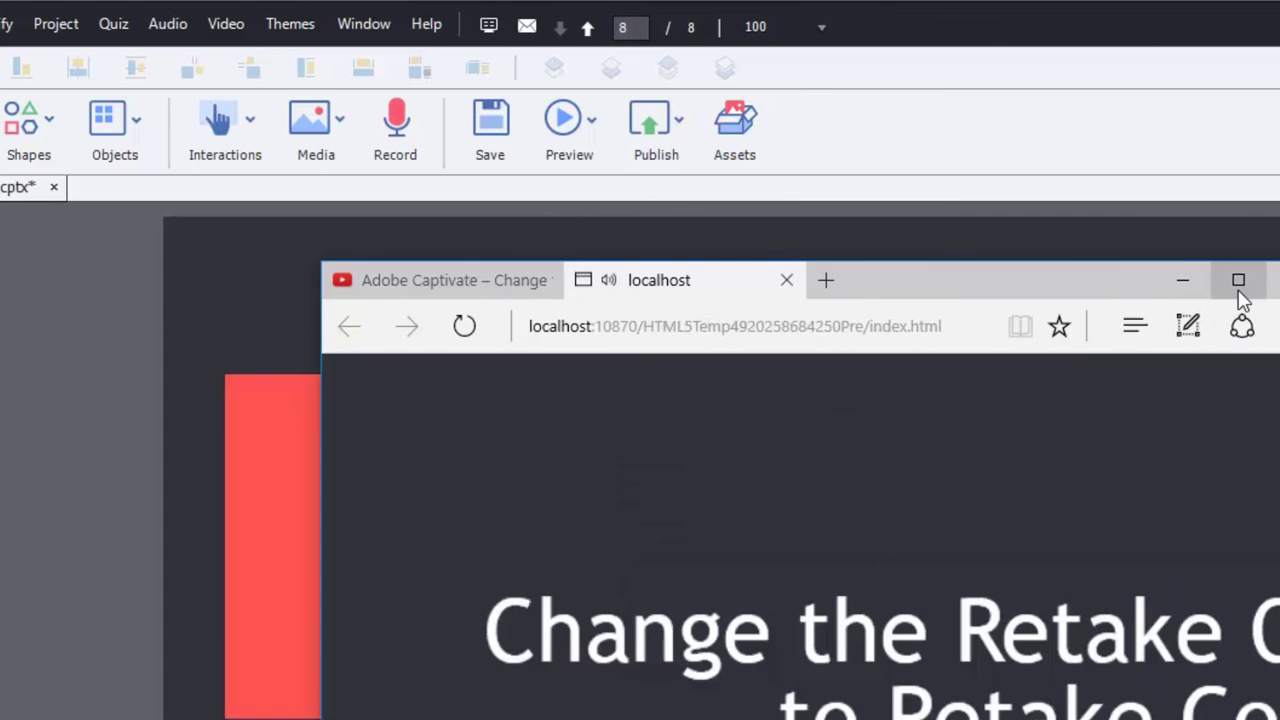
click(1238, 281)
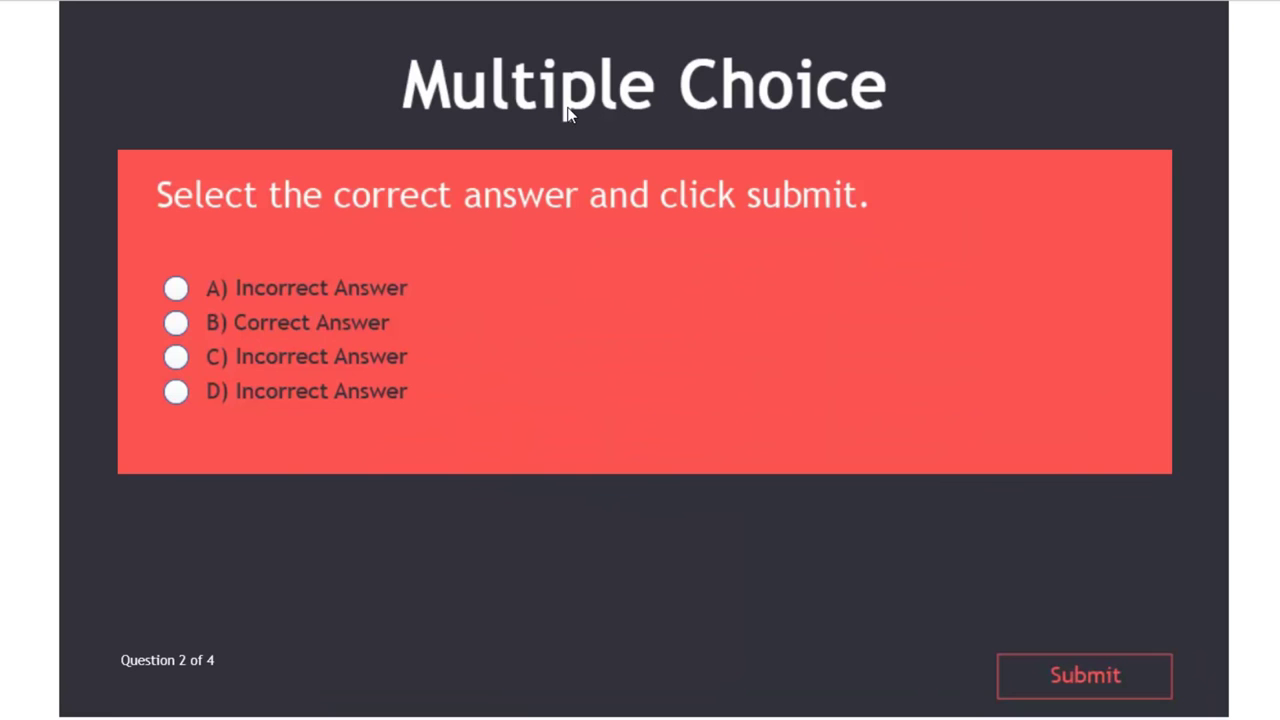
Answer A on questions 2–4 to fail with 0 of 30, then choose Redo.
click(320, 298)
click(1106, 690)
click(533, 553)
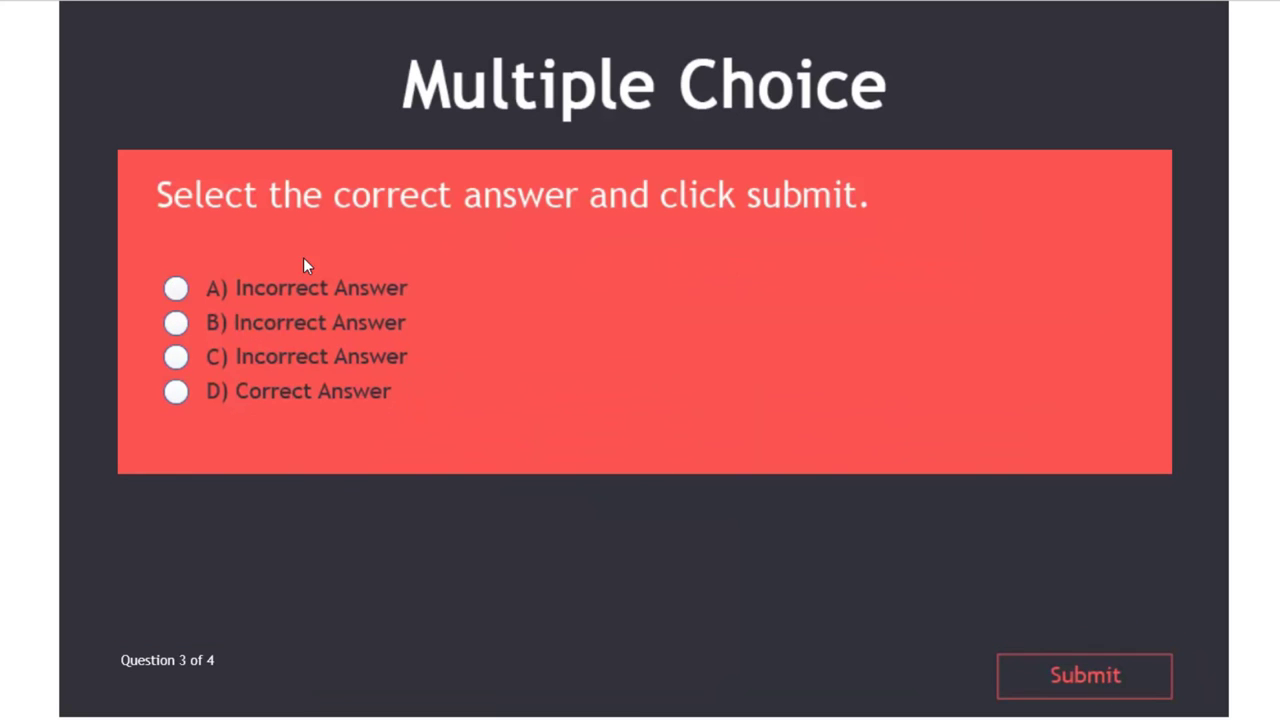
click(320, 300)
click(1086, 686)
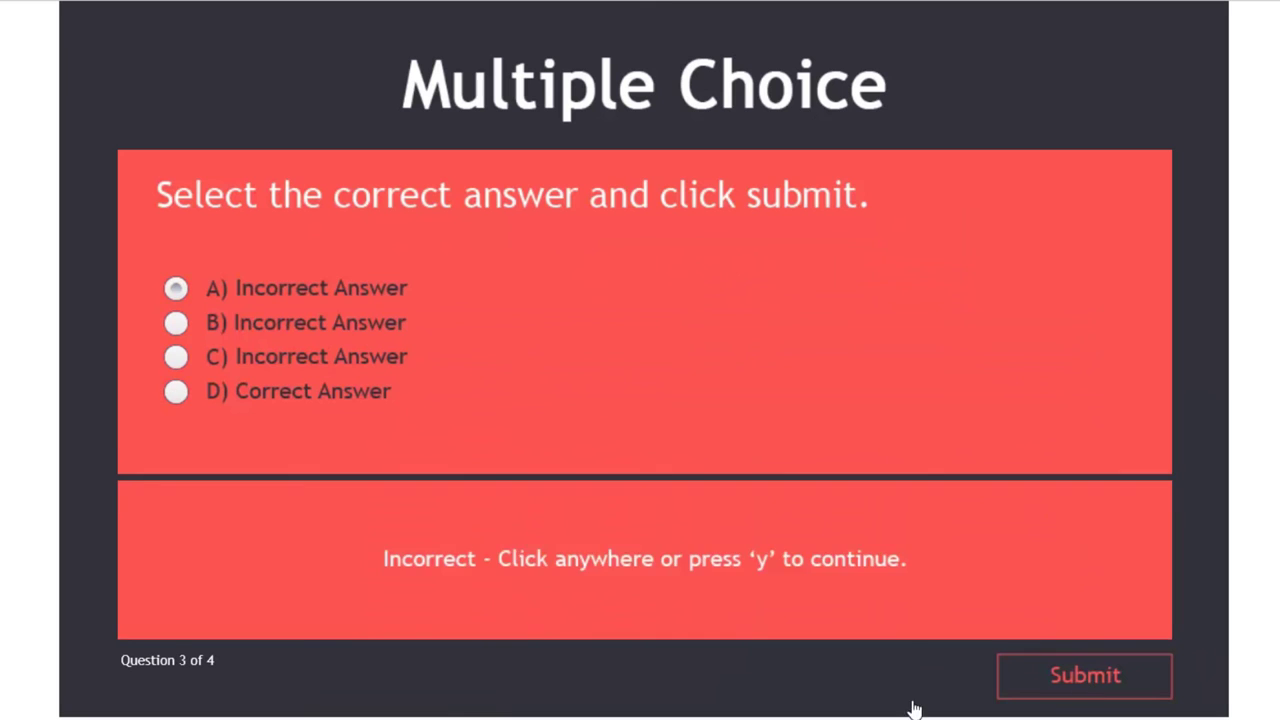
click(444, 679)
click(294, 294)
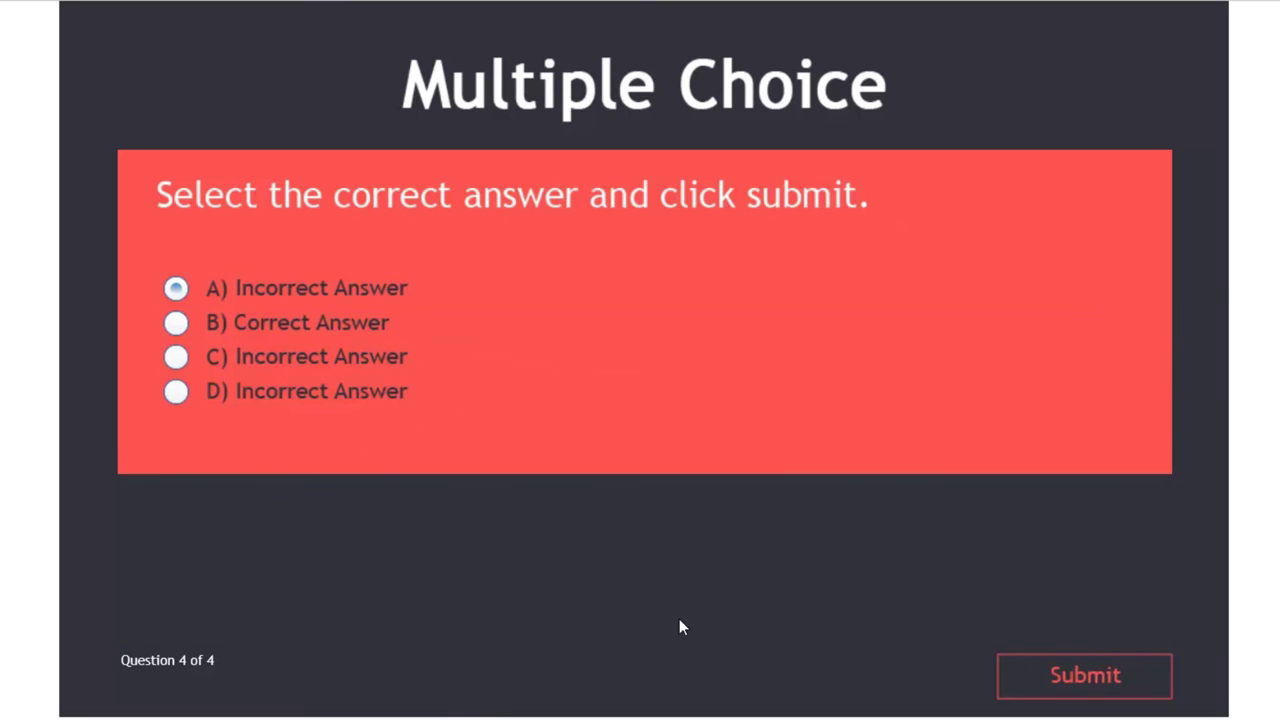
click(1086, 678)
click(769, 662)
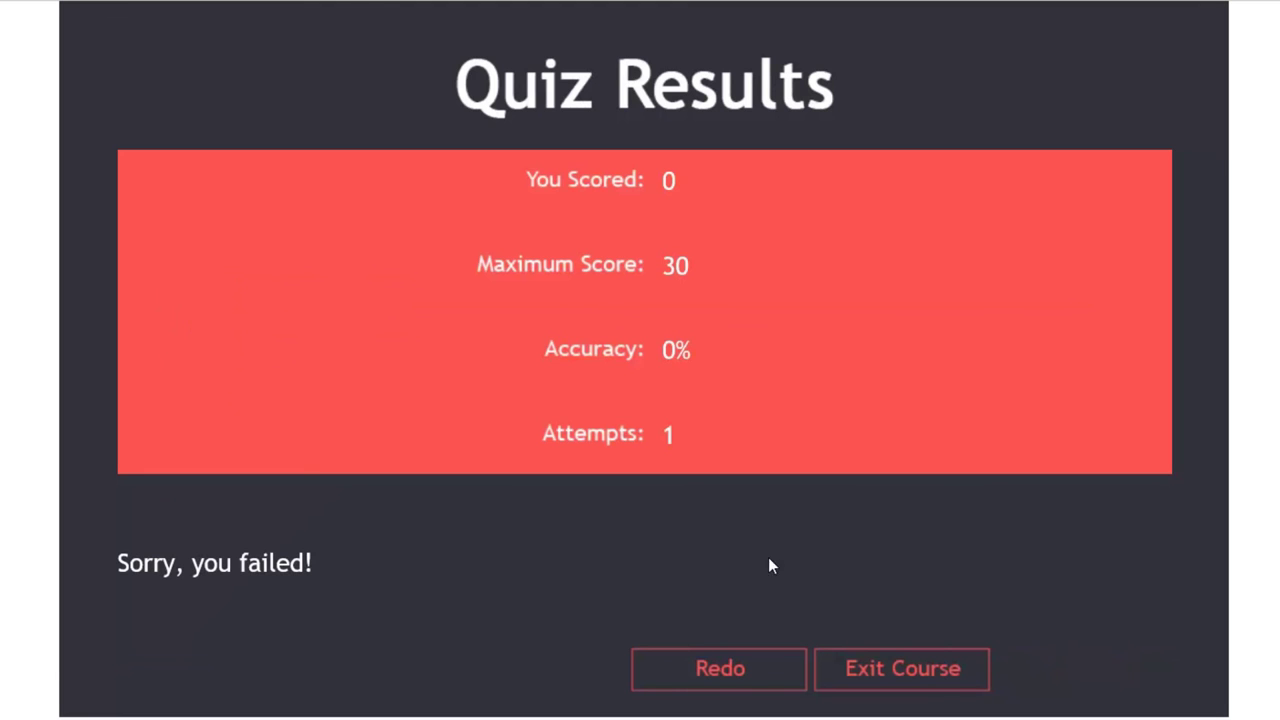
click(724, 670)
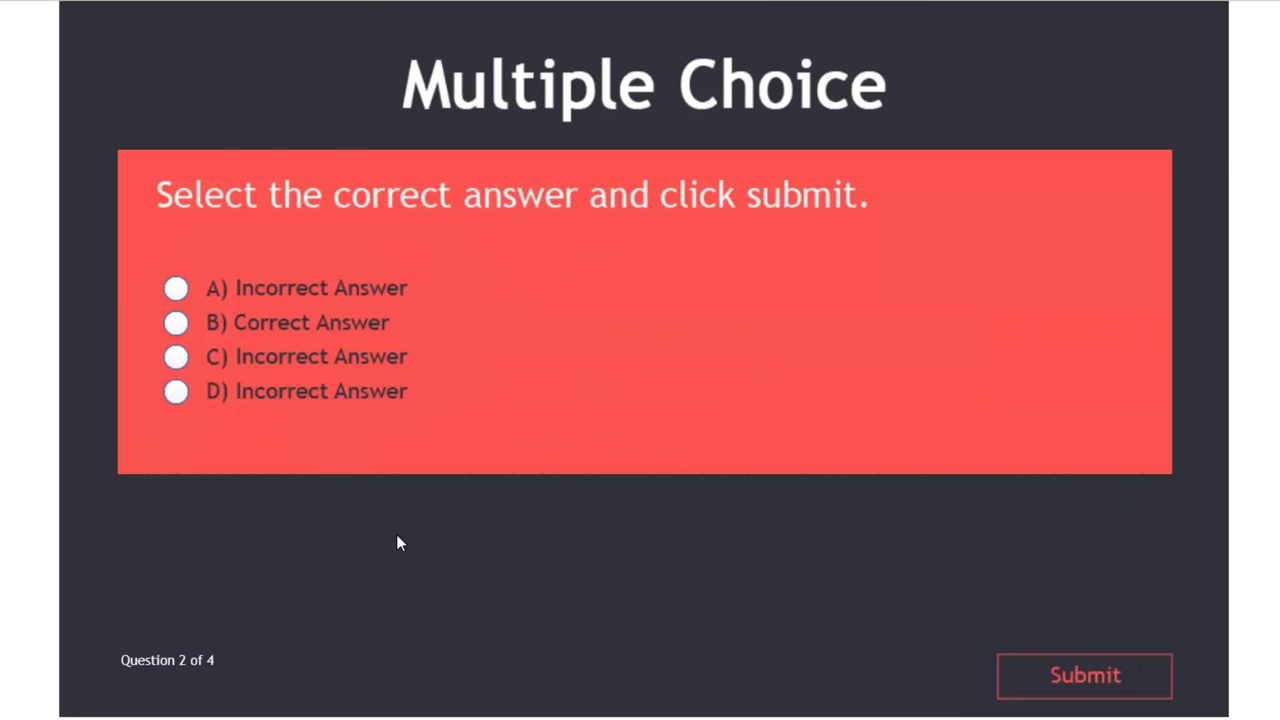
Submit A and C wrongly on questions 2–3 and B correctly on question 4.
click(357, 297)
click(1086, 677)
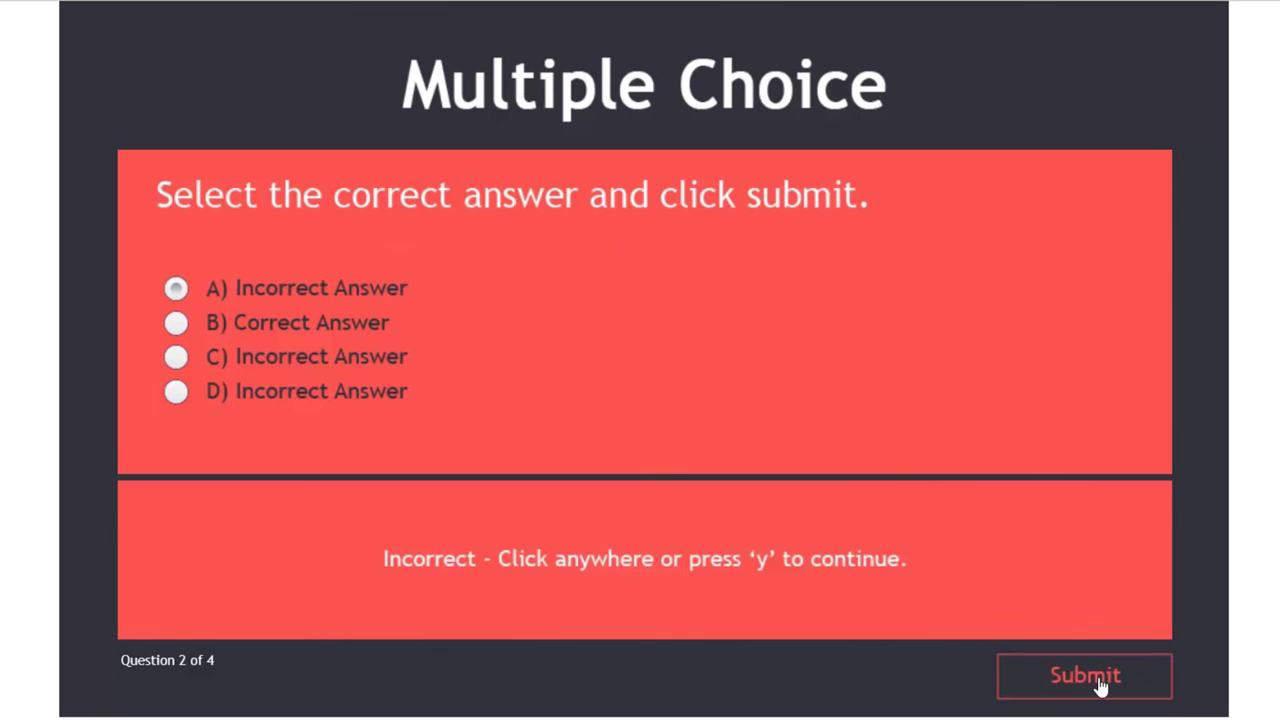
click(545, 613)
click(329, 366)
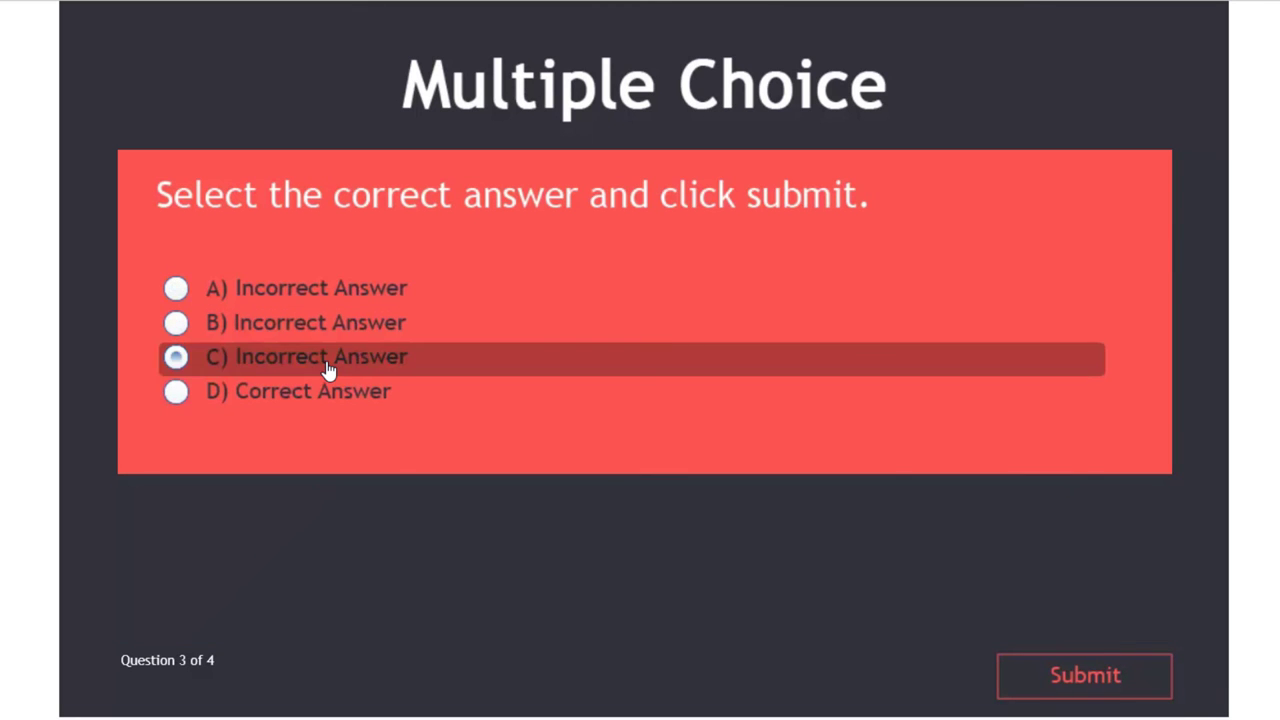
click(1113, 677)
click(651, 478)
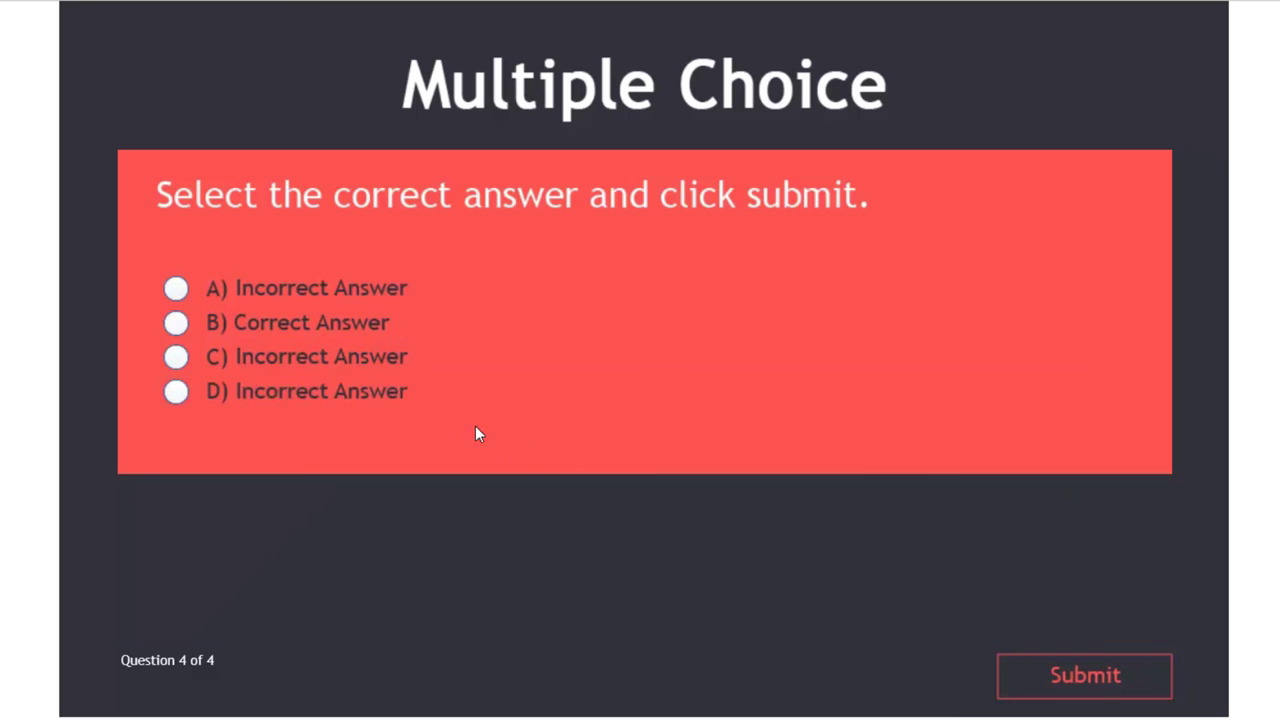
click(176, 322)
click(1112, 677)
click(943, 645)
Submit B, D and B on questions 2–4 to reach the Quiz Results slide.
click(267, 330)
click(1079, 678)
click(360, 436)
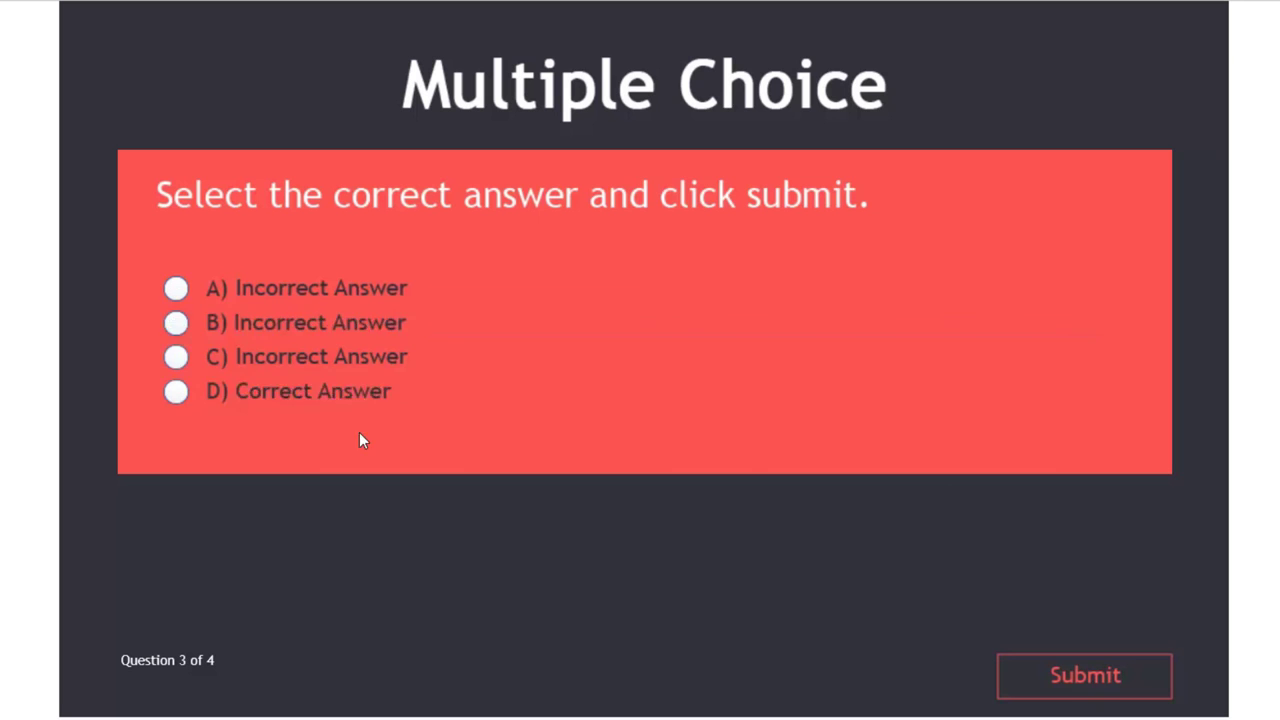
click(296, 393)
click(1097, 678)
click(631, 527)
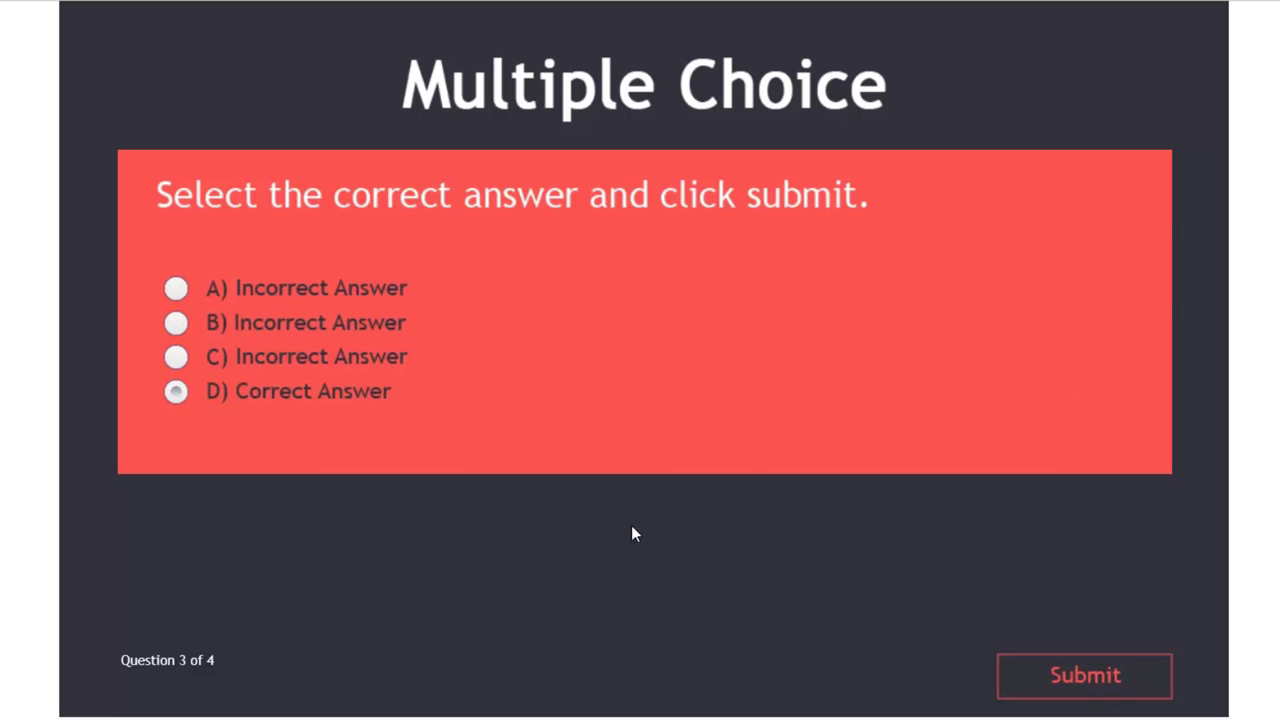
click(362, 322)
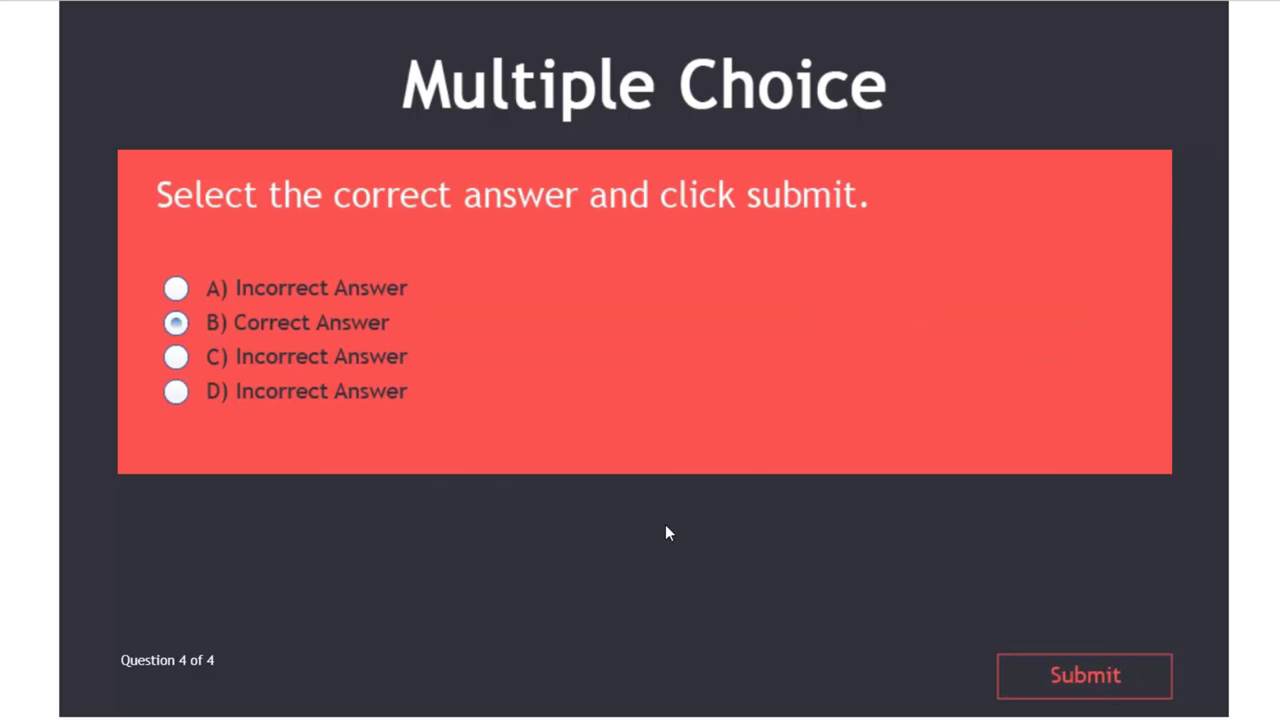
click(1069, 674)
click(817, 667)
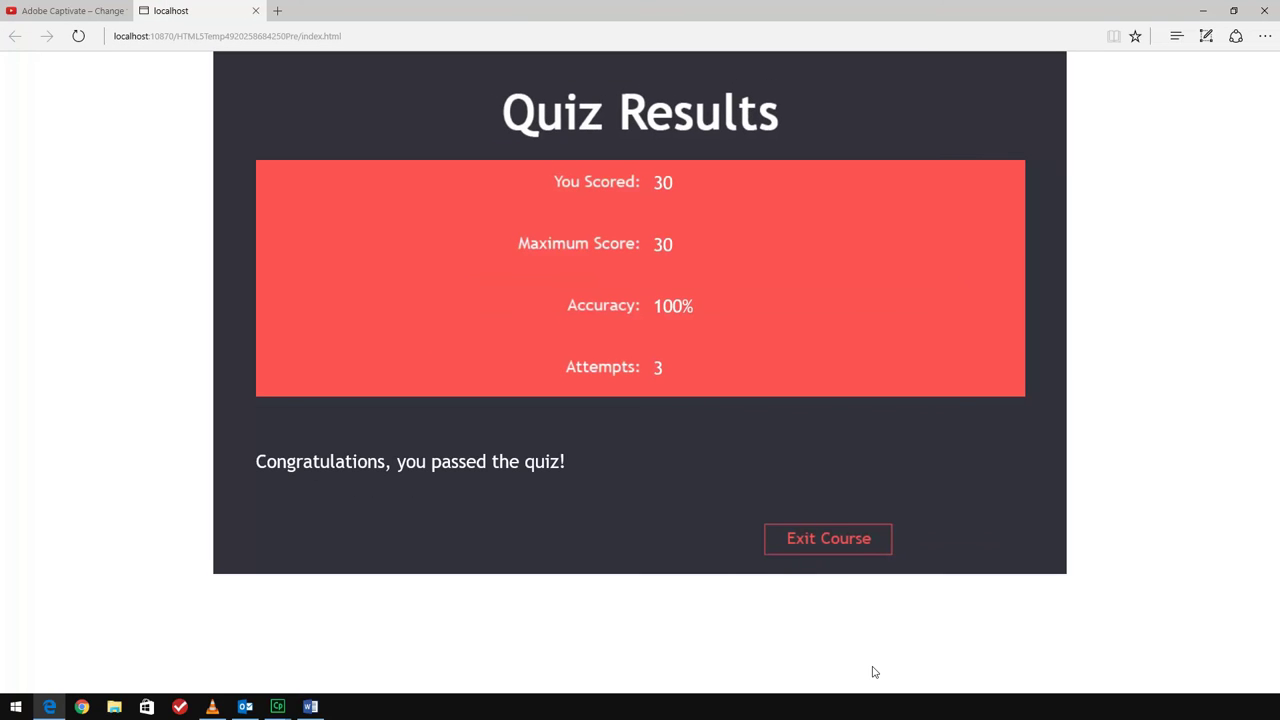
Close the localhost quiz preview tab and minimize Edge to bring back the Quiz Results slide.
key(ctrl+w)
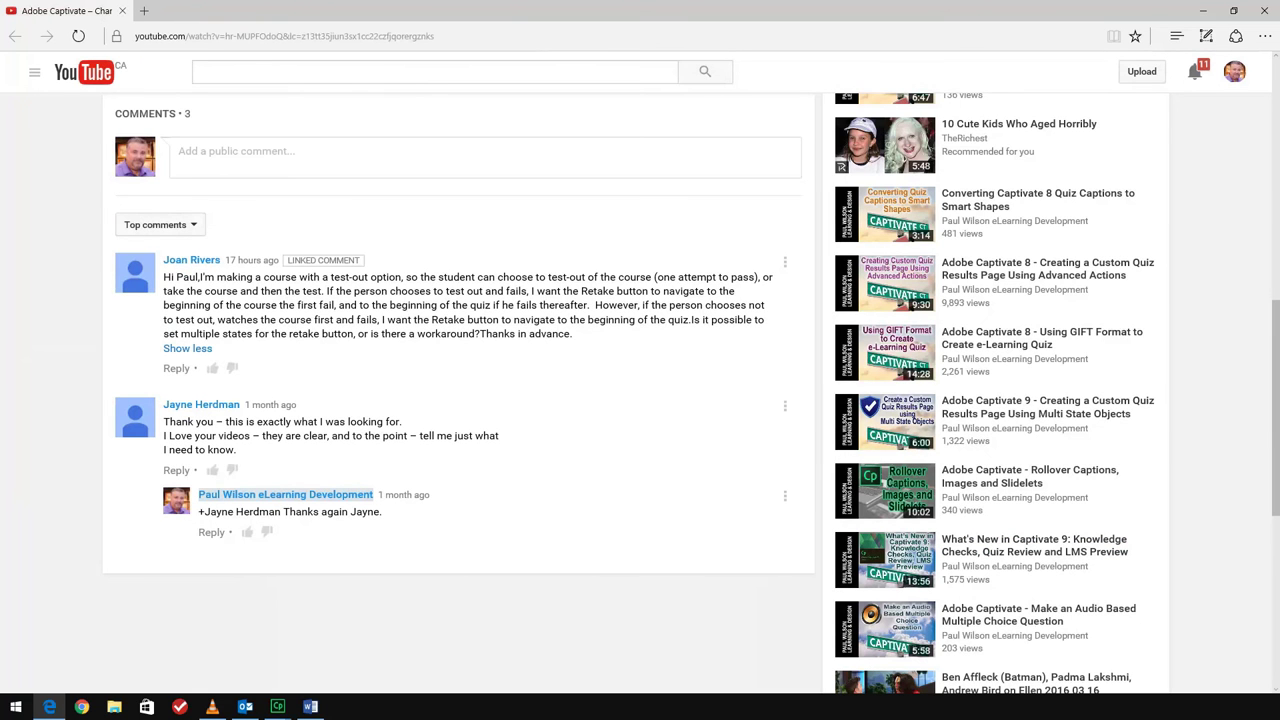
click(1203, 10)
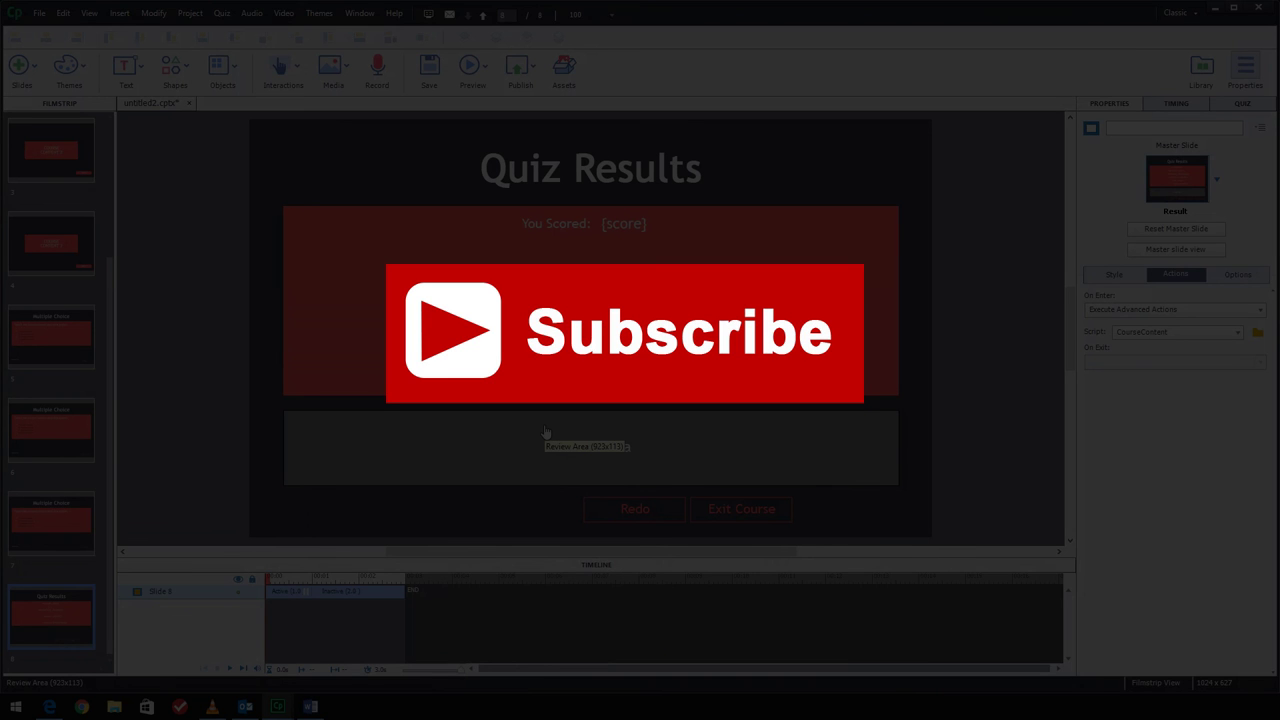